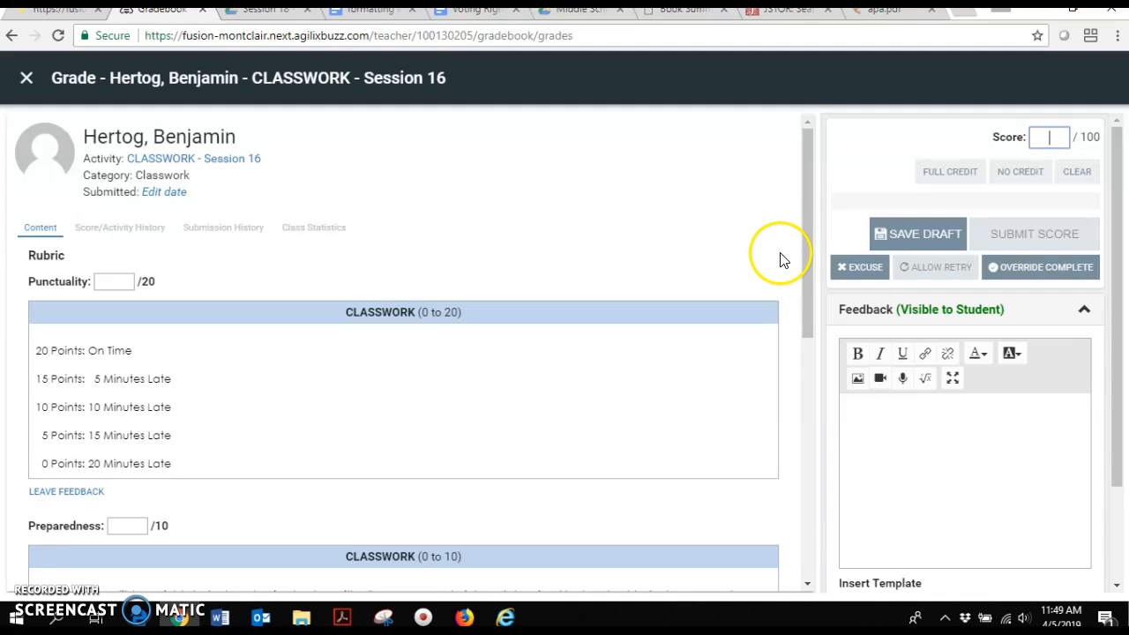
Step: Award full points for Punctuality, Preparedness and Engagement in the Classwork rubric
scroll(776, 238, "down", 1)
left_click(674, 275)
scroll(692, 300, "down", 3)
left_click(675, 272)
left_click(658, 441)
scroll(706, 225, "up", 4)
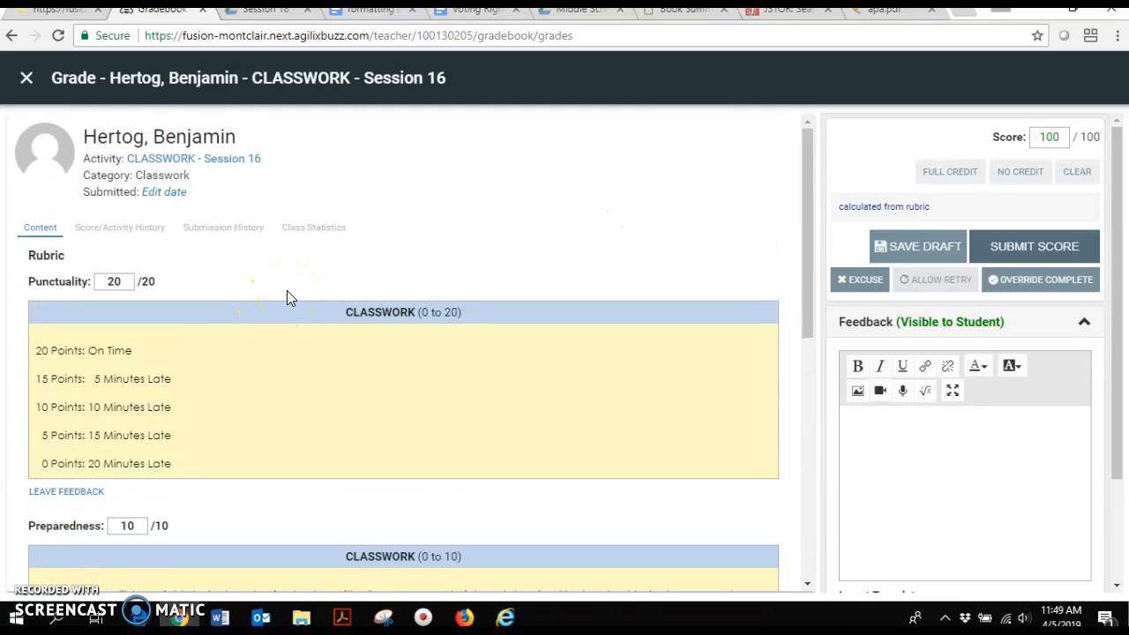
Step: Set the Punctuality score in the Classwork rubric to 15
left_click(129, 277)
key("BackSpace")
key("BackSpace")
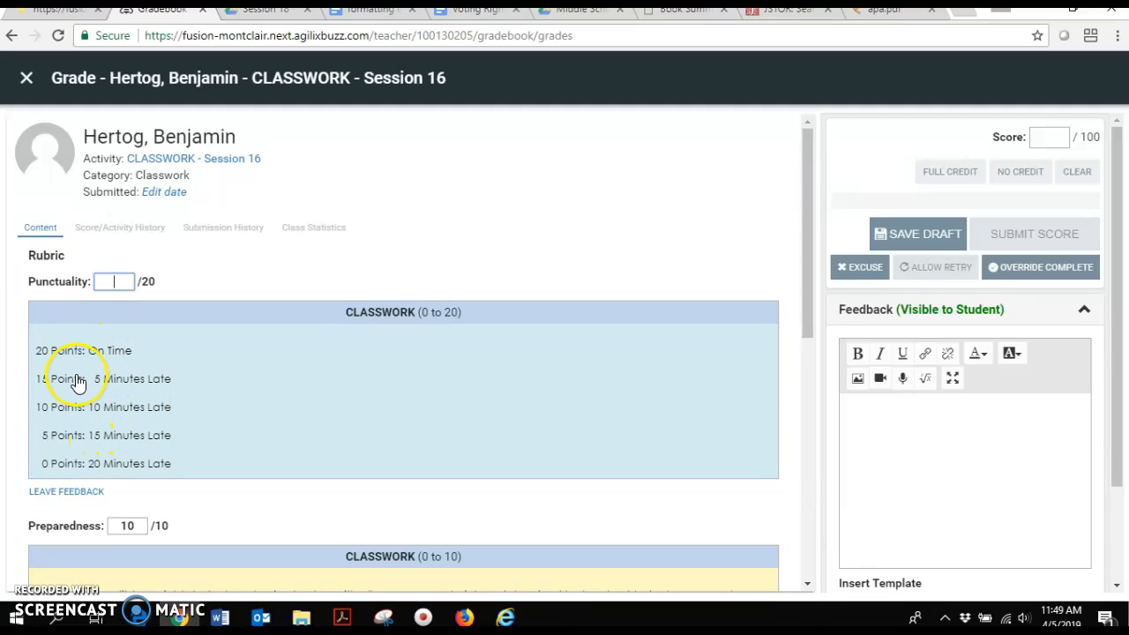
type("15")
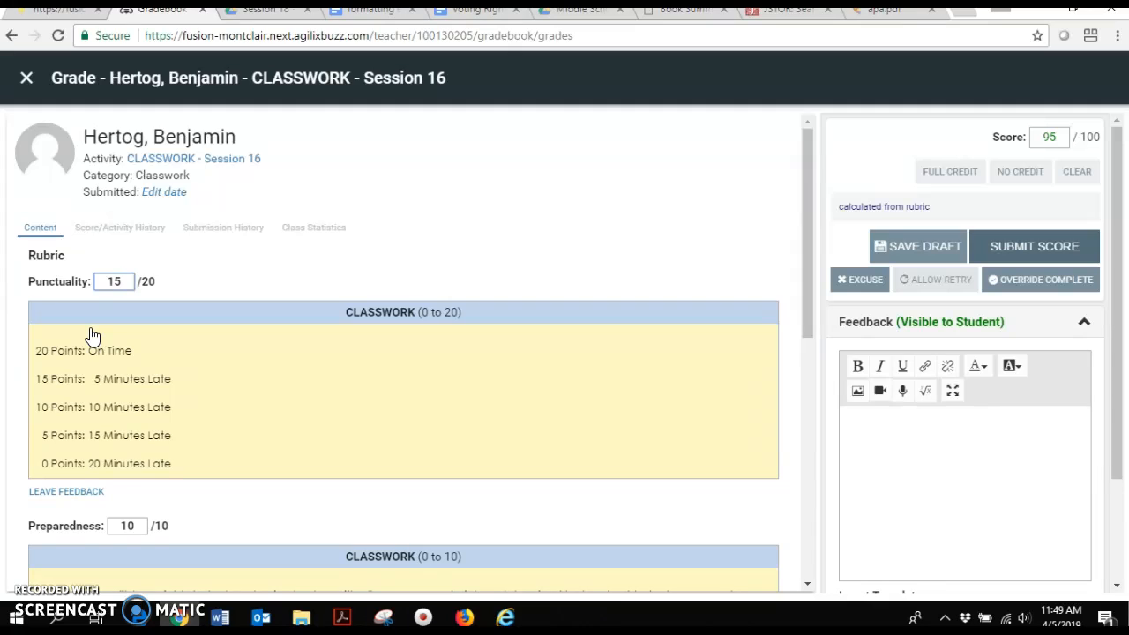
Step: Set the Preparedness score in the Classwork rubric to 7
scroll(92, 336, "down", 2)
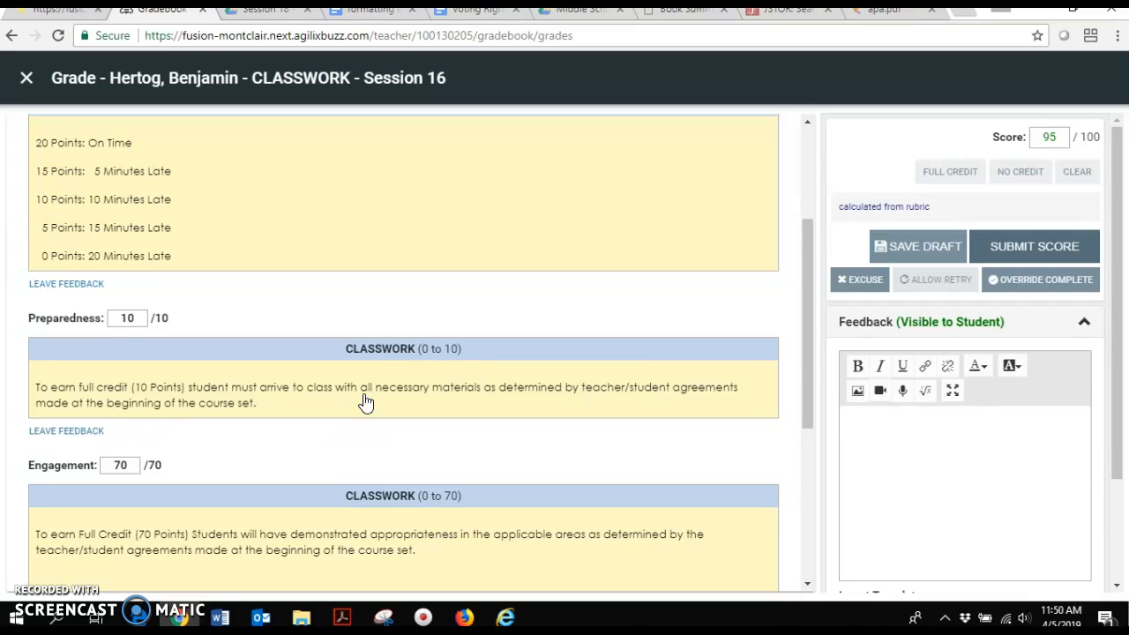
left_click(145, 325)
key("BackSpace")
key("BackSpace")
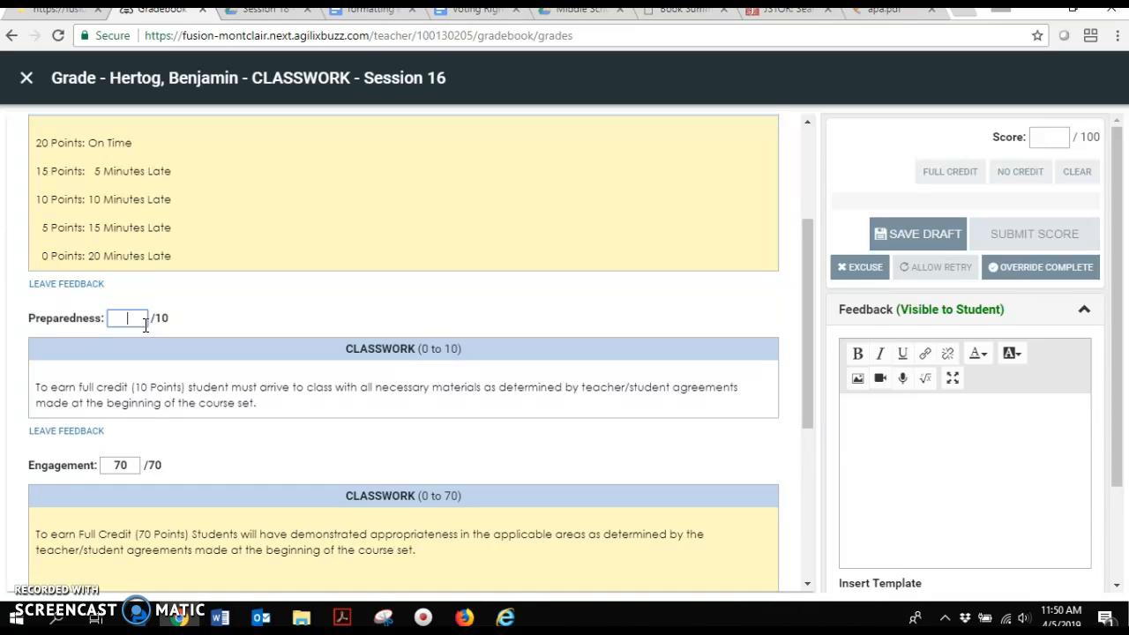
type("5")
key("BackSpace")
type("7")
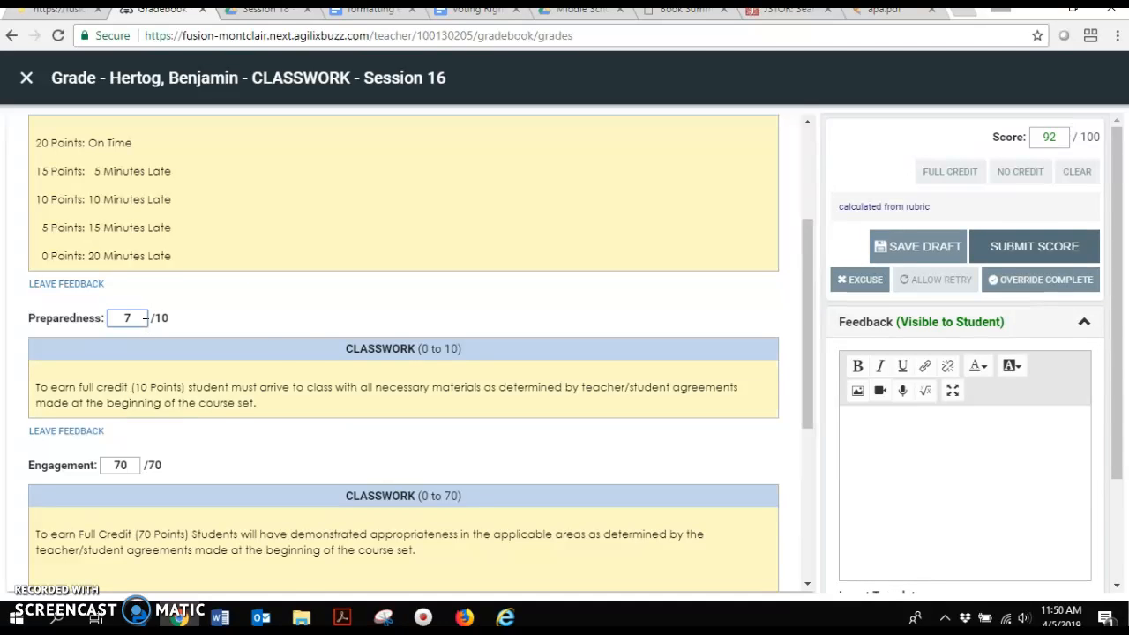
Step: Set the Engagement score in the Classwork rubric to 50
scroll(284, 348, "down", 4)
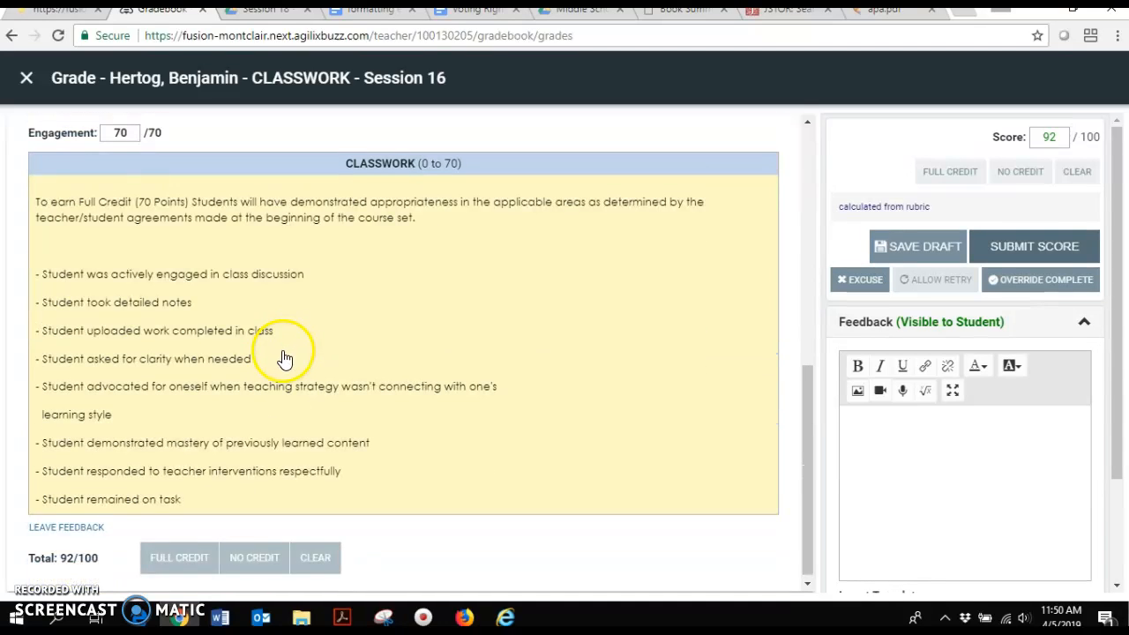
scroll(277, 340, "up", 1)
scroll(143, 260, "down", 1)
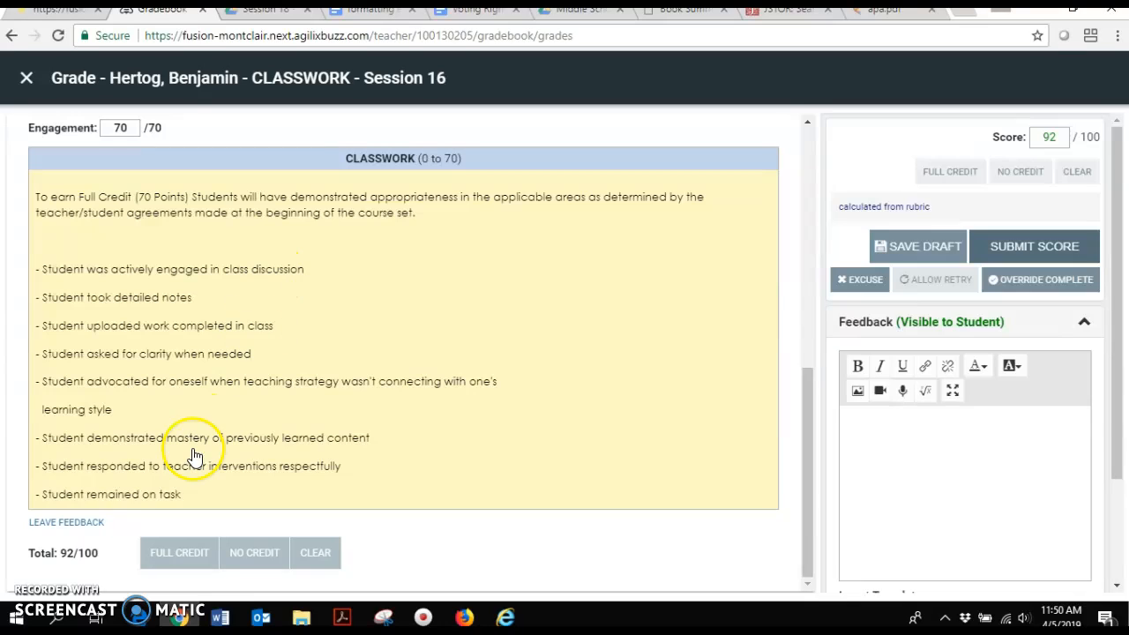
left_click(132, 128)
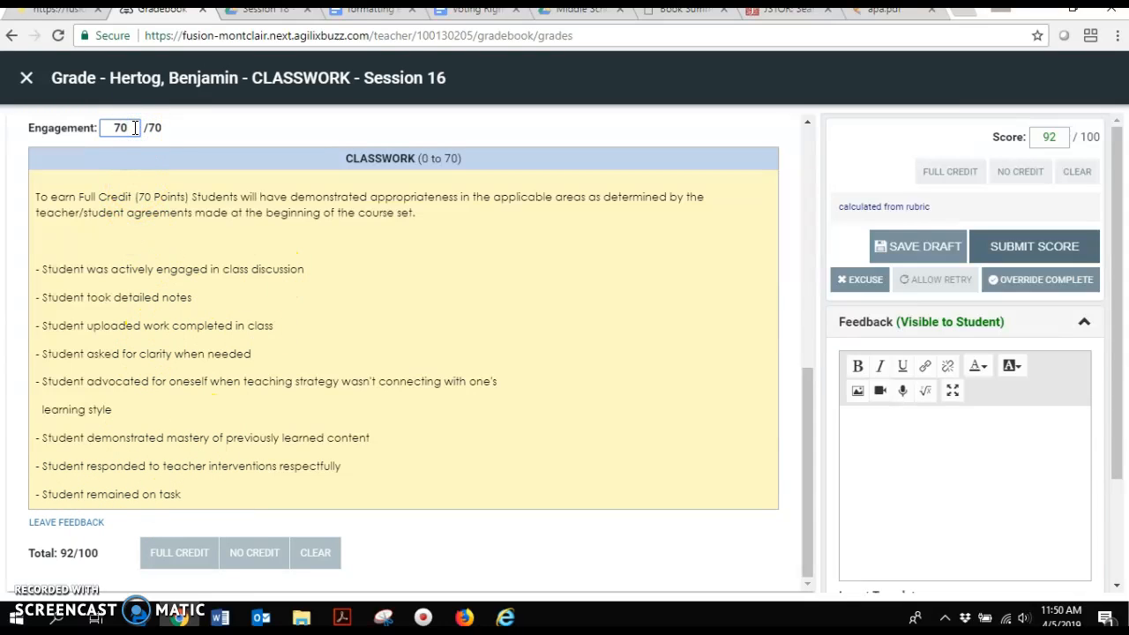
key("BackSpace")
key("BackSpace")
type("60")
key("BackSpace")
key("BackSpace")
type("50")
key("BackSpace")
key("BackSpace")
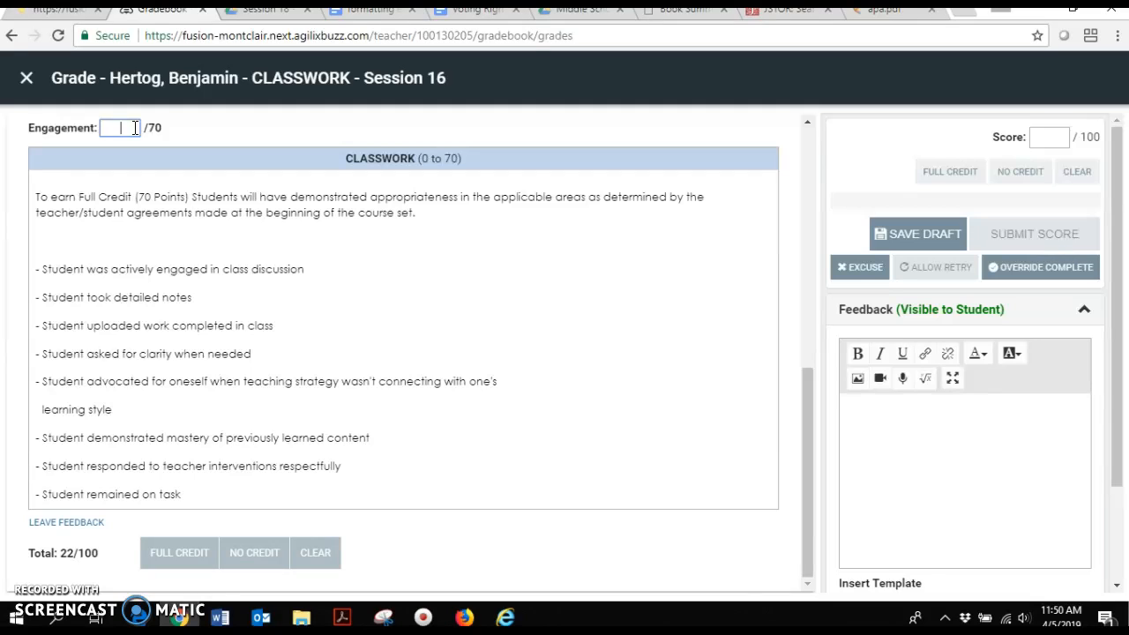
type("50")
Step: Enter feedback: "You did not stay on task for some of the session. You also did not bring your notebook to class. You were also late by minutes."
scroll(629, 378, "up", 4)
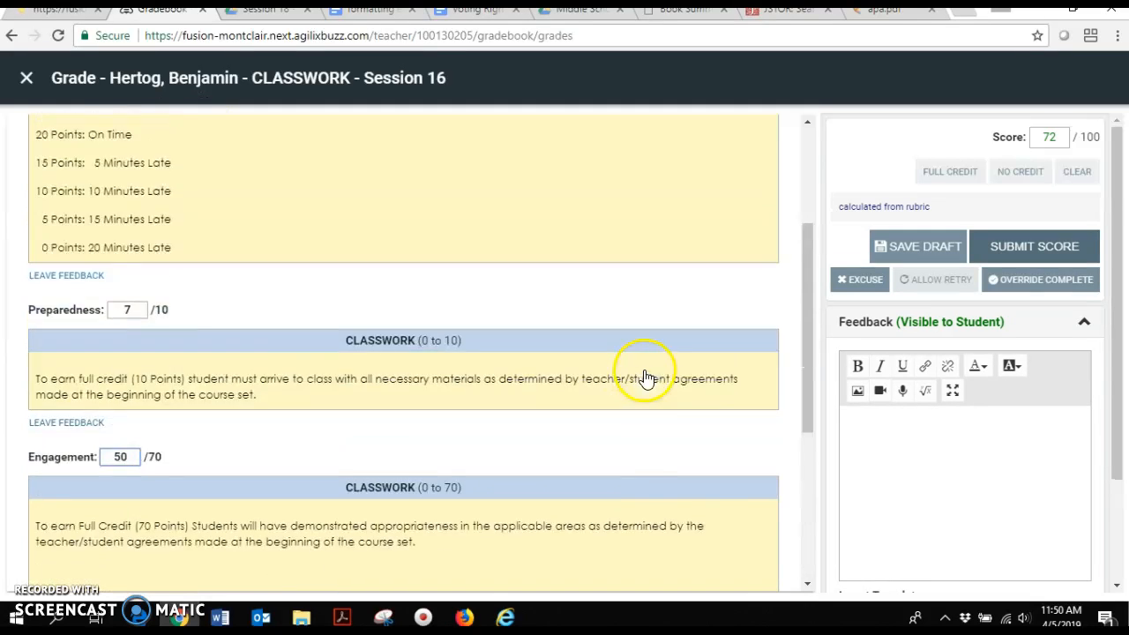
scroll(645, 378, "down", 1)
left_click(883, 443)
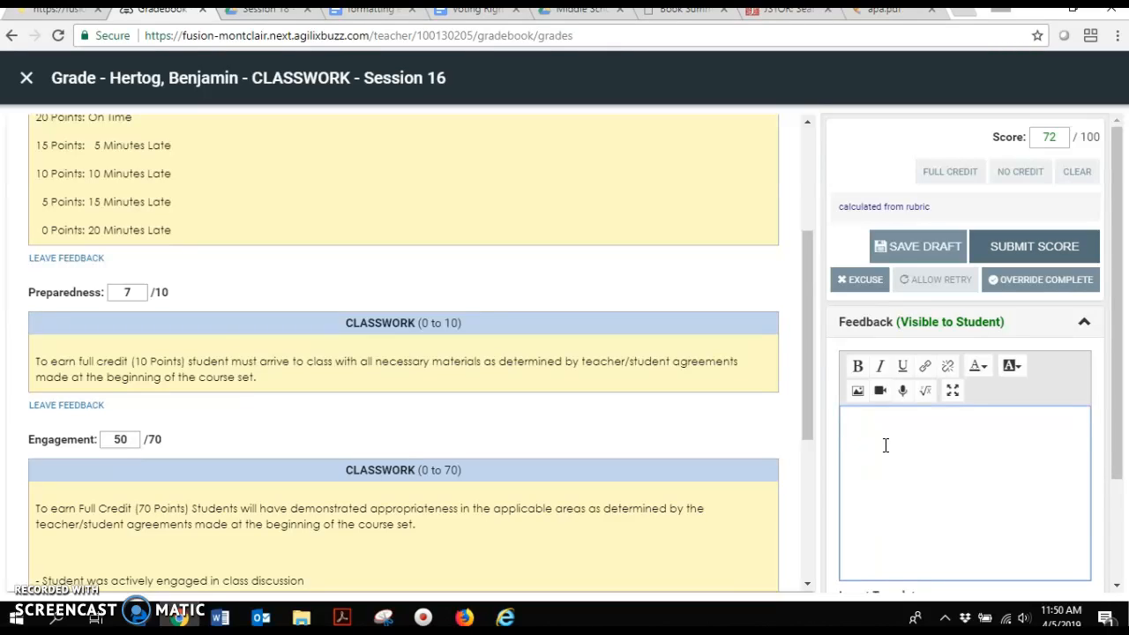
type("You did not stay on task for some of the session. You also did not br")
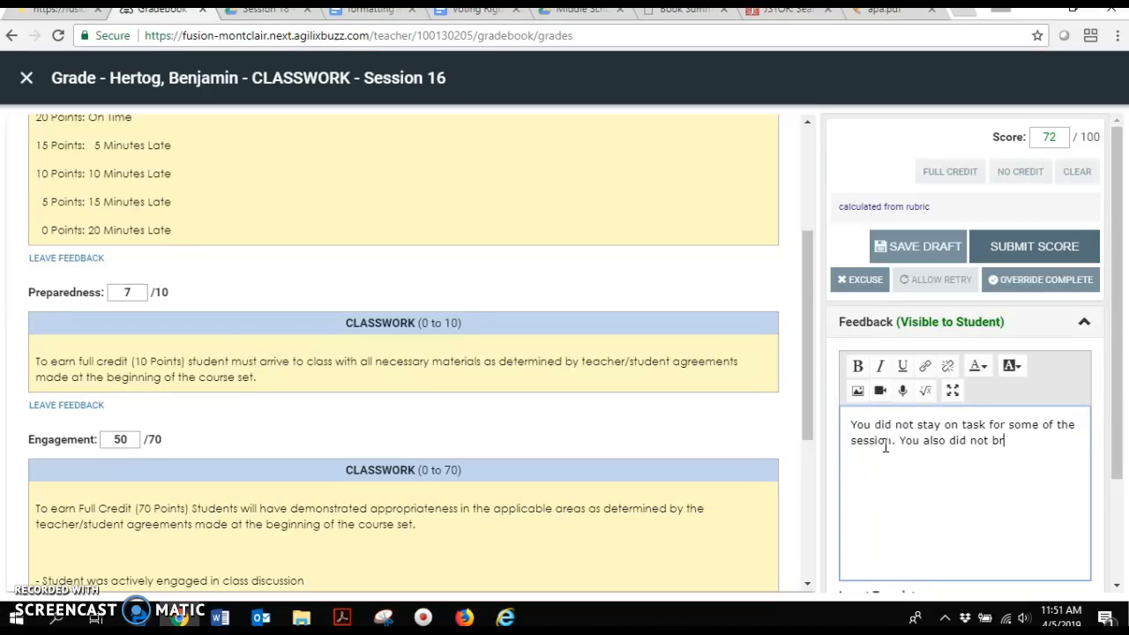
type("ing your notebook to class. You were also ")
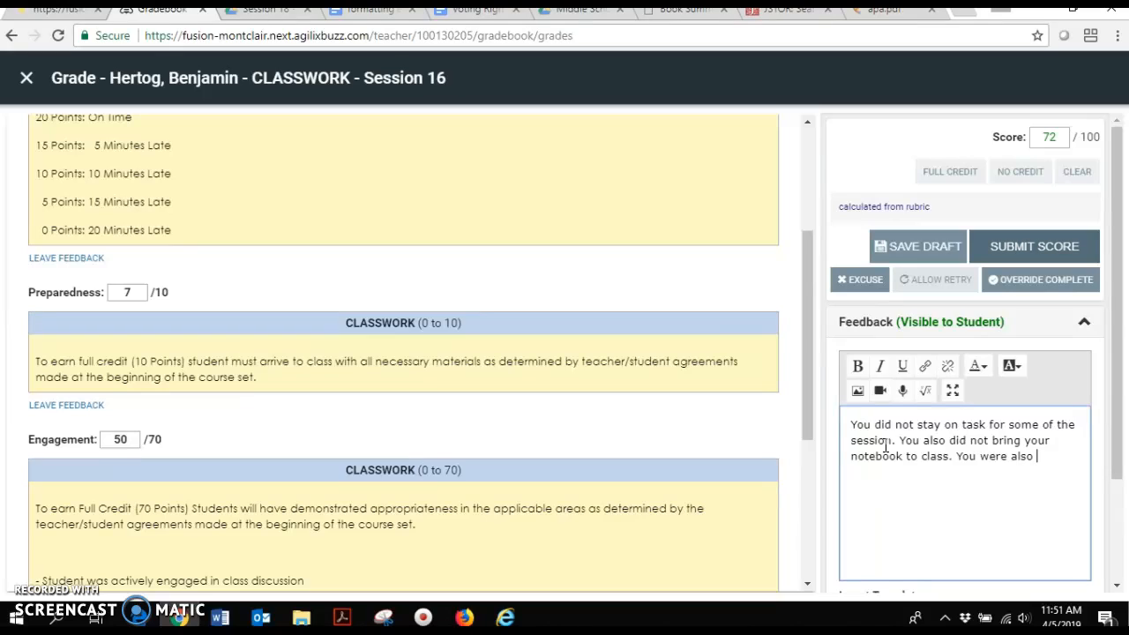
type("late by minutes.")
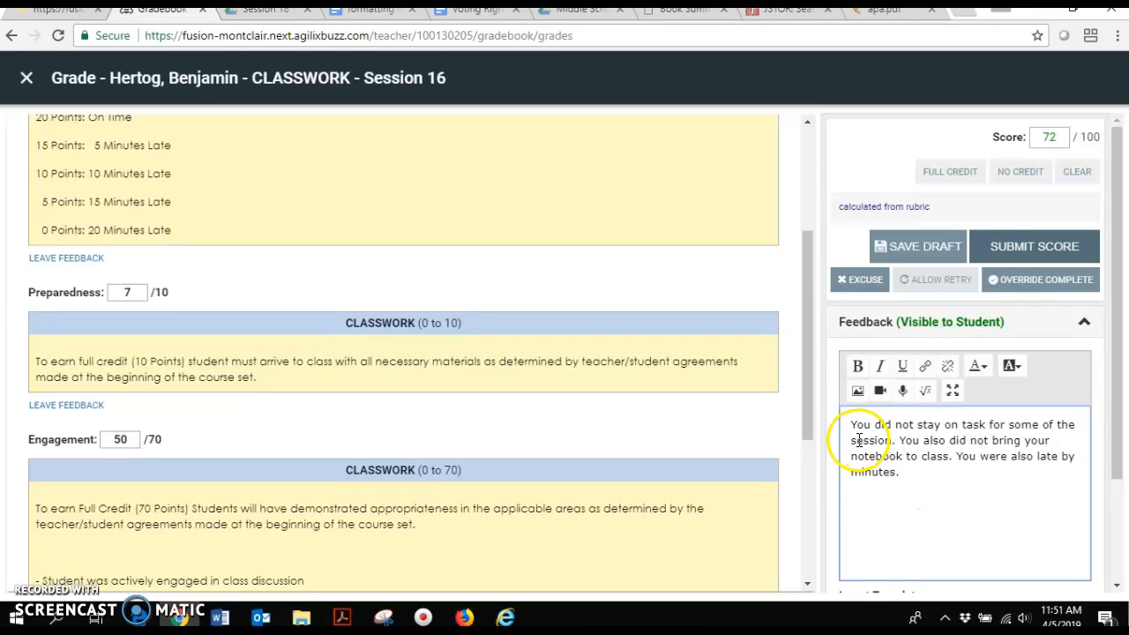
Step: Close the classwork grading, open the same student's Homework - Session 16 for grading, and rate it Exemplary
left_click(26, 77)
left_click(670, 266)
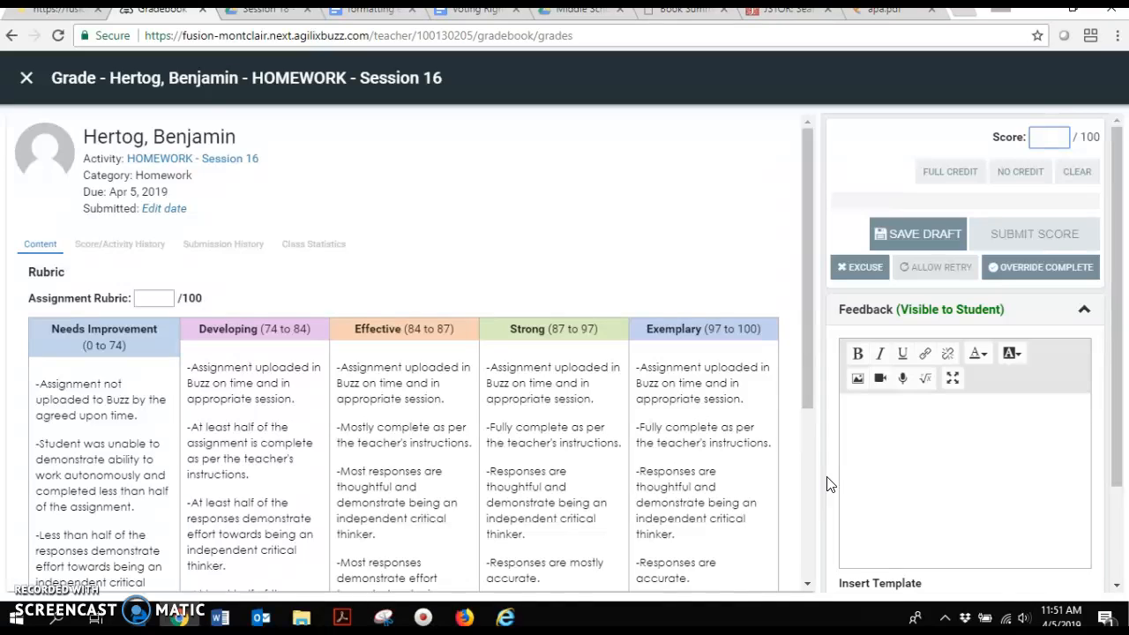
scroll(749, 479, "down", 2)
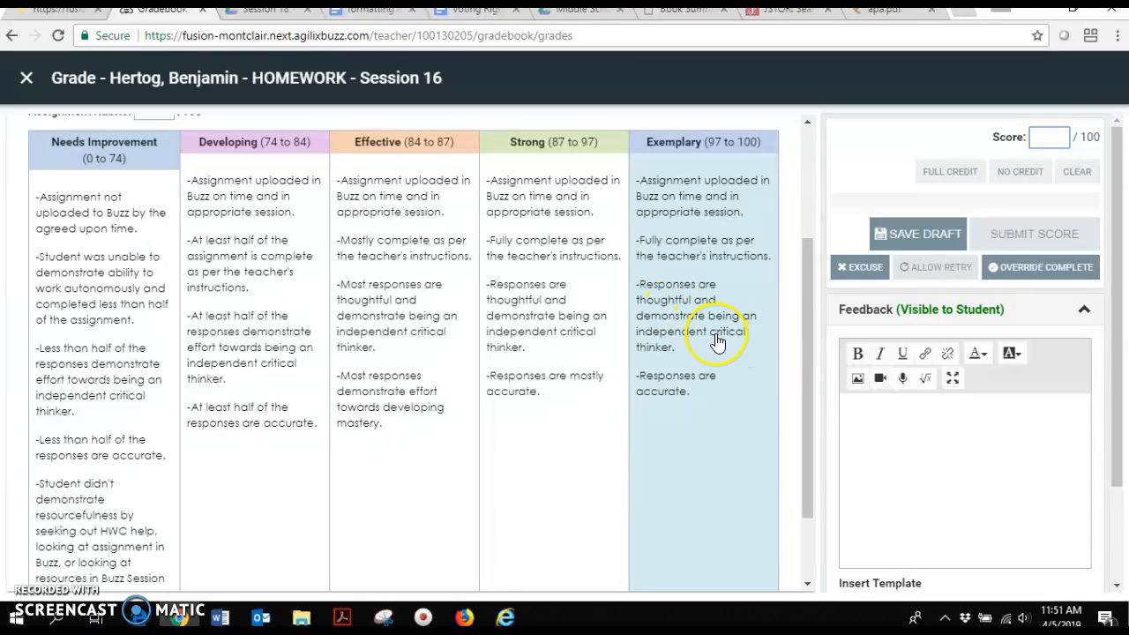
left_click(743, 407)
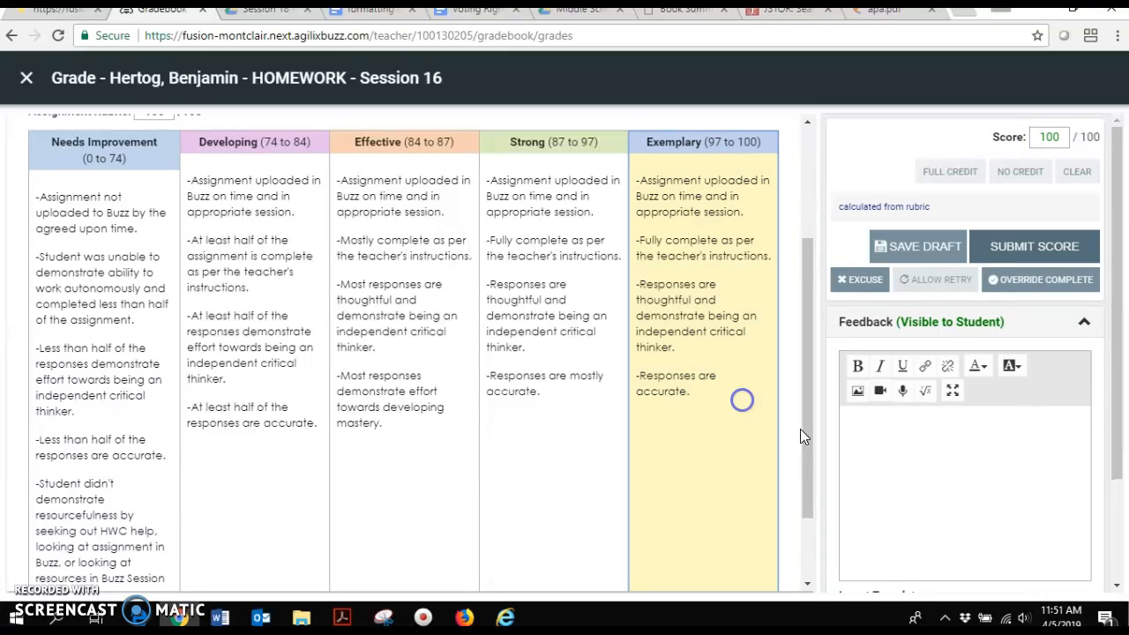
Step: Copy "-Assignment not uploaded to Buzz by the agreed upon time." from the Needs Improvement criteria into the feedback, rating the homework Needs Improvement
scroll(696, 424, "up", 2)
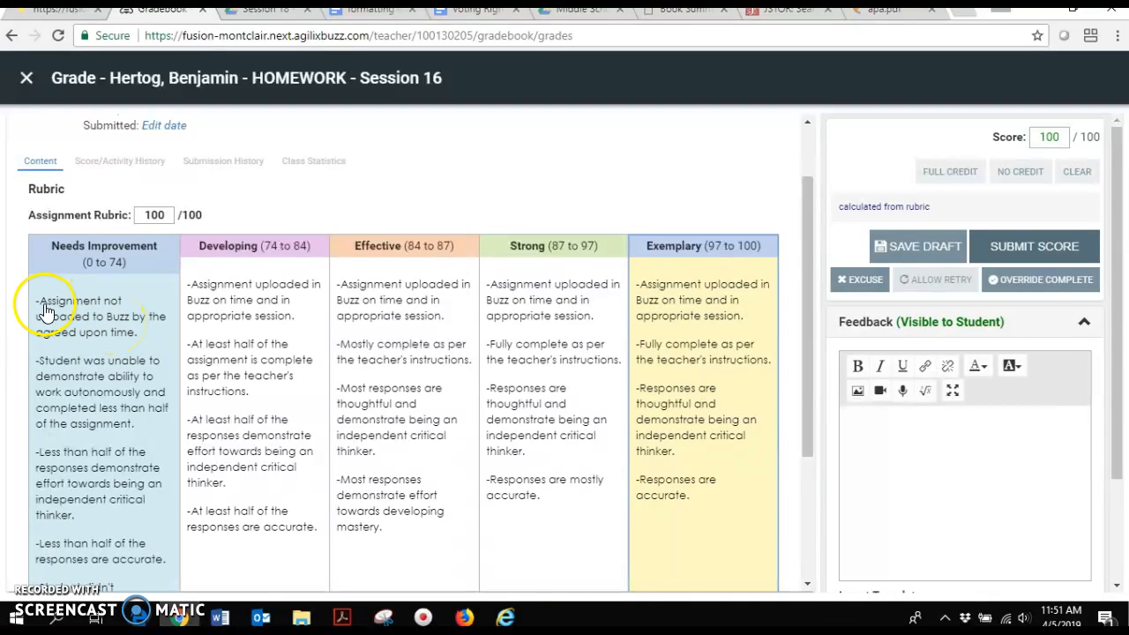
left_click_drag(37, 300, 141, 332)
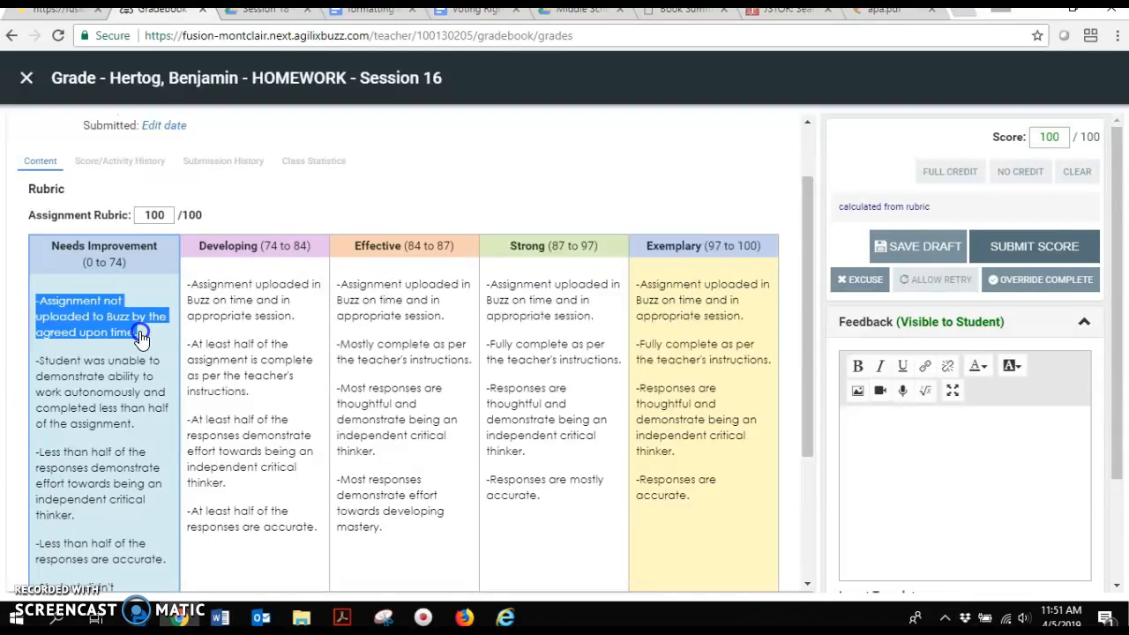
right_click(139, 328)
left_click(145, 331)
left_click(1028, 522)
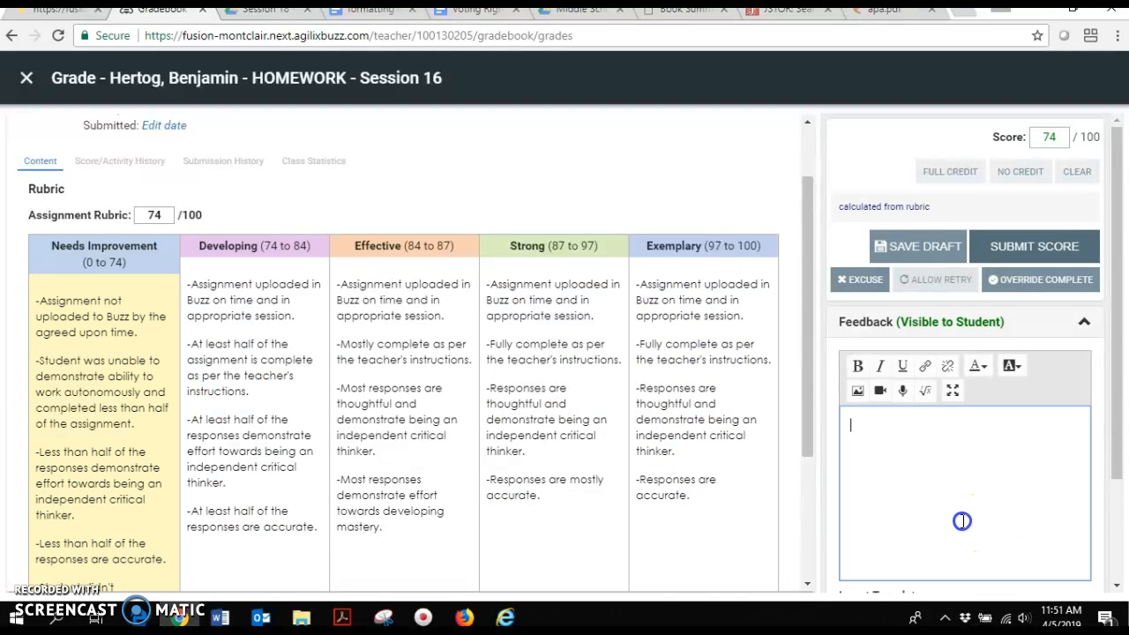
right_click(957, 522)
left_click(979, 397)
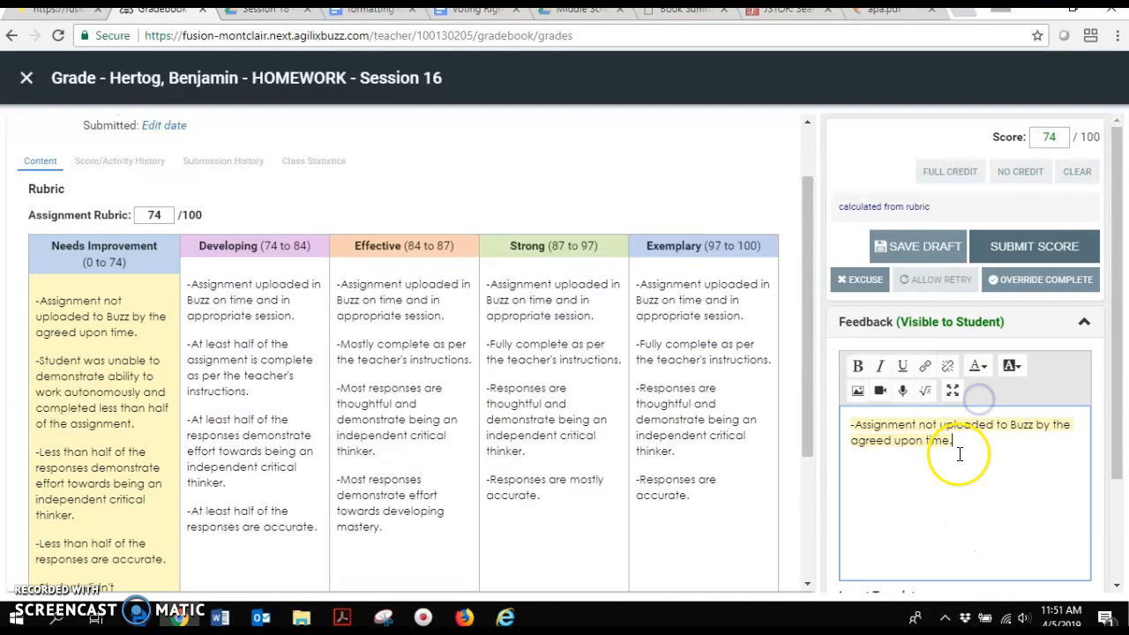
Step: Rate the homework Exemplary and add the feedback line "Since you were late in uploading I'm taking points off."
left_click(741, 341)
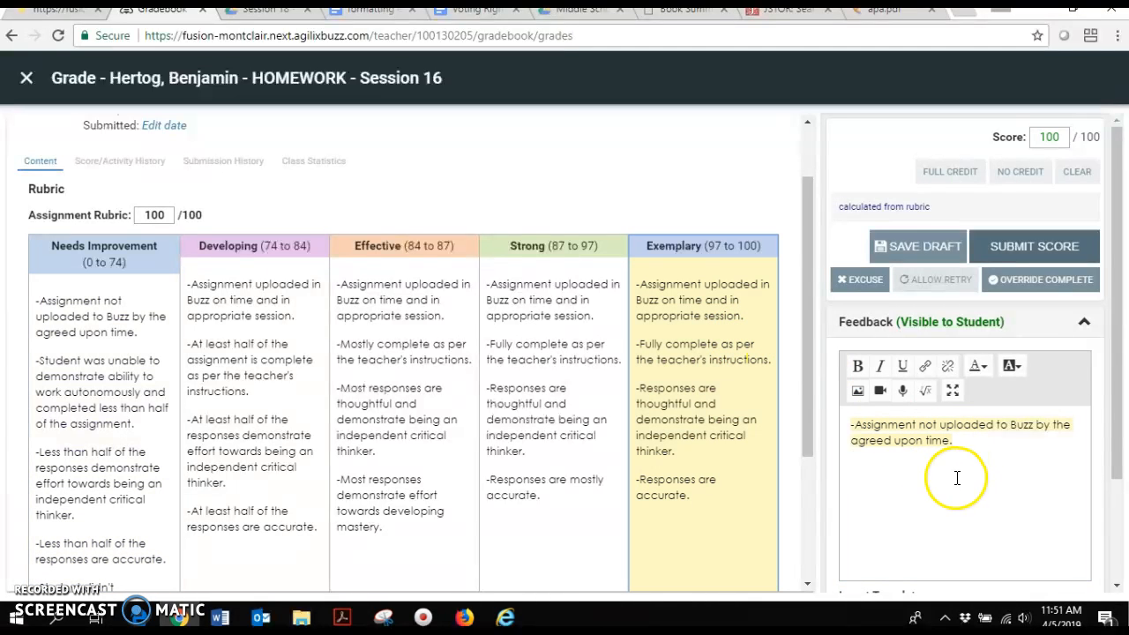
left_click(932, 496)
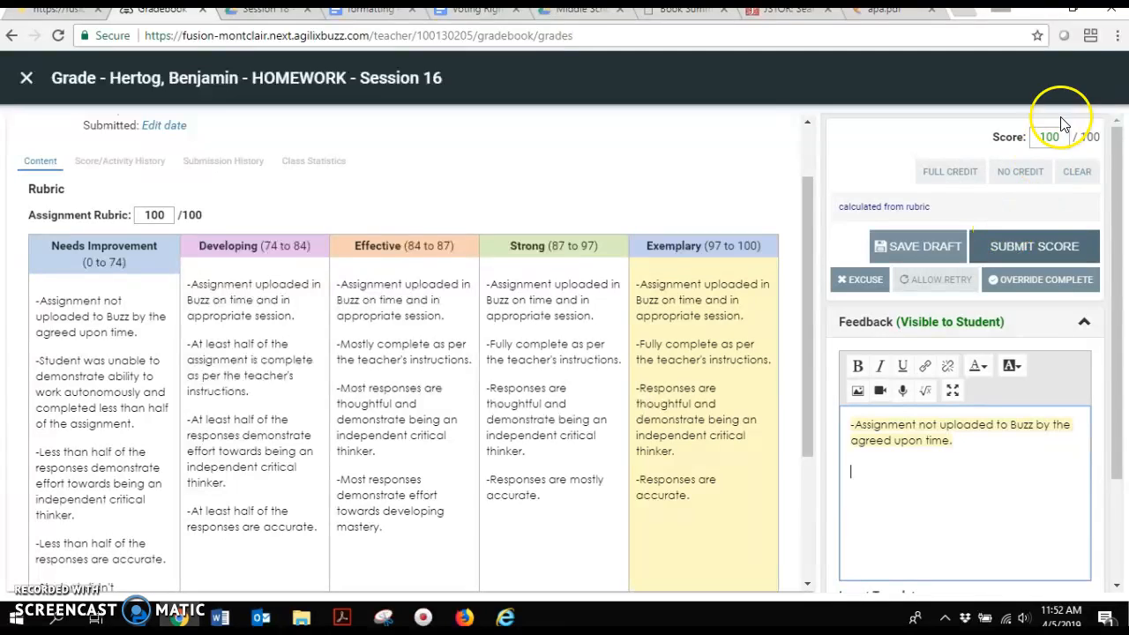
left_click(1040, 458)
type("Since you we")
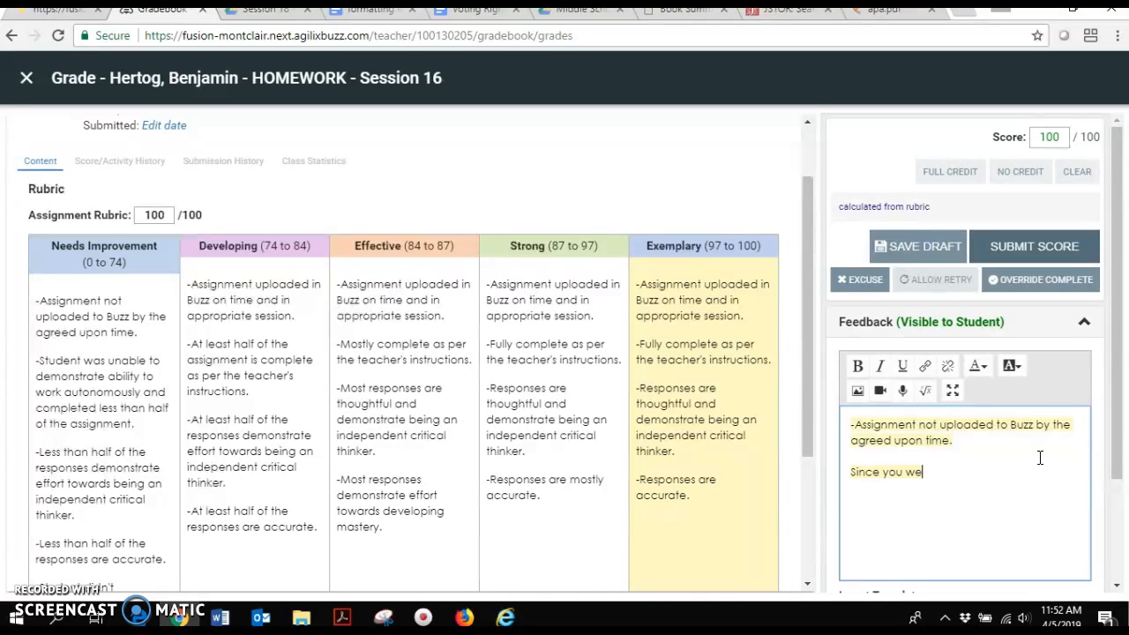
type("re late in uploading")
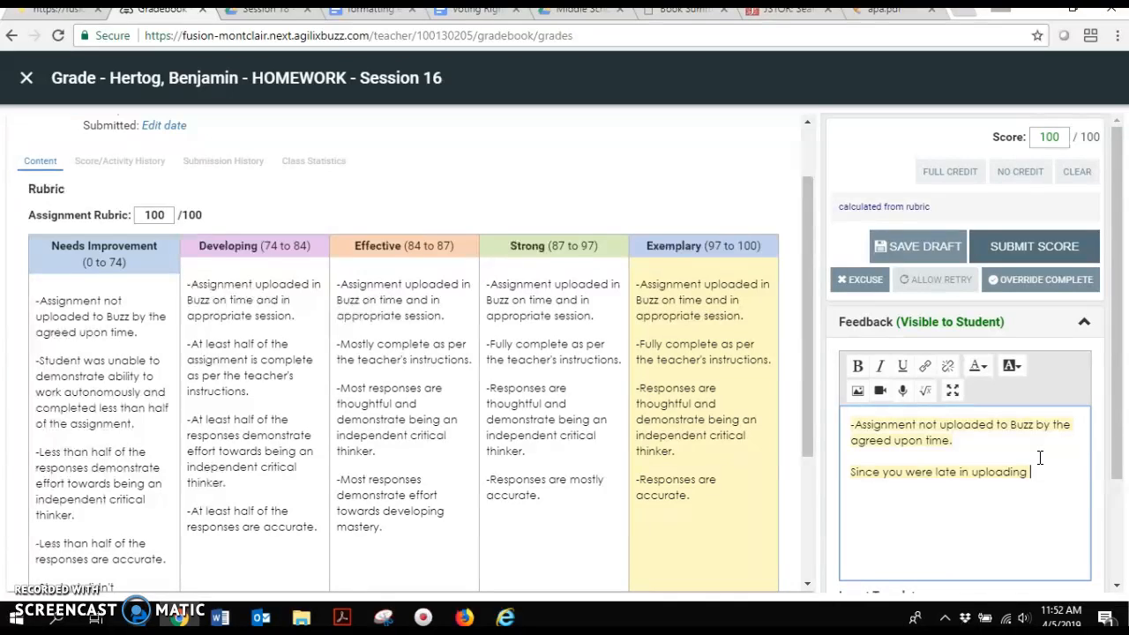
type(" I'm taking points off.")
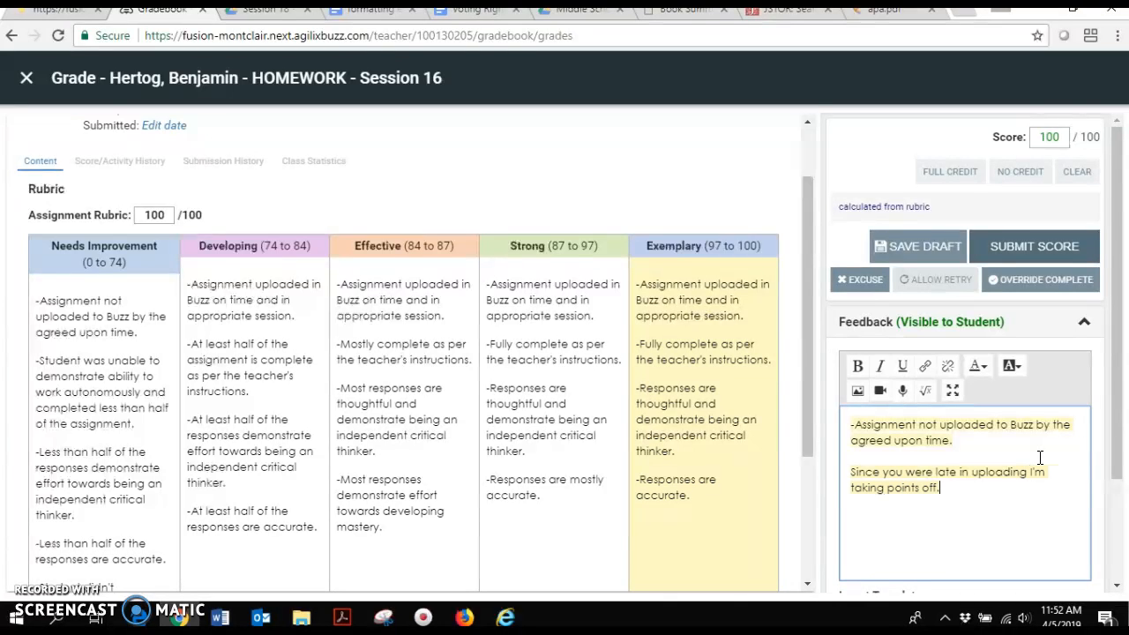
Step: Override the calculated overall homework score with 95
double_click(1059, 139)
type("1")
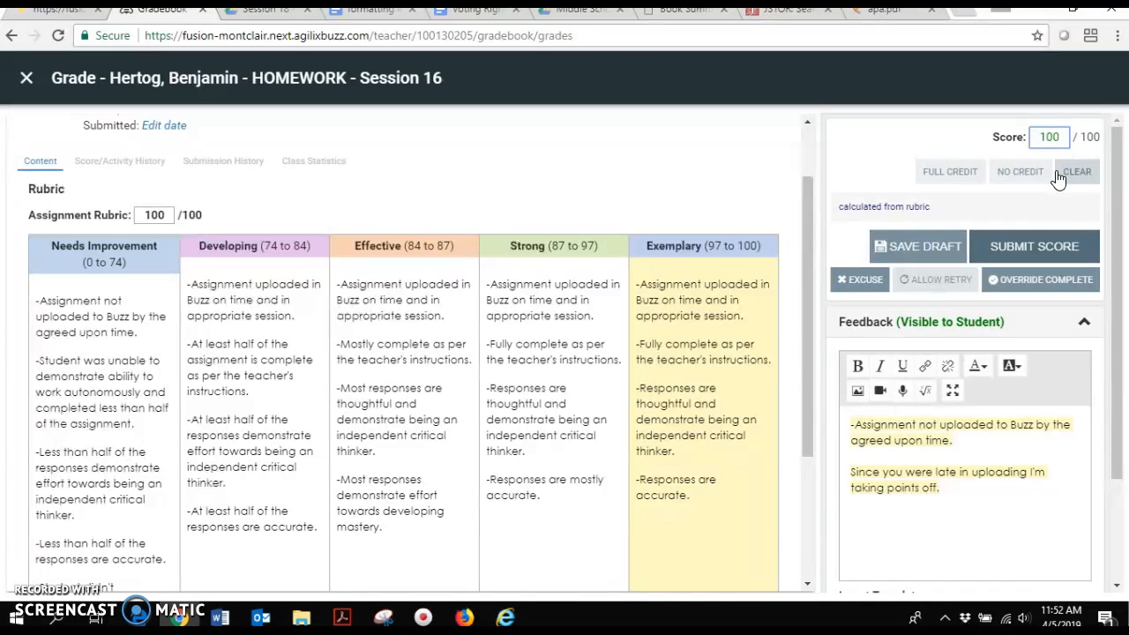
left_click(1058, 175)
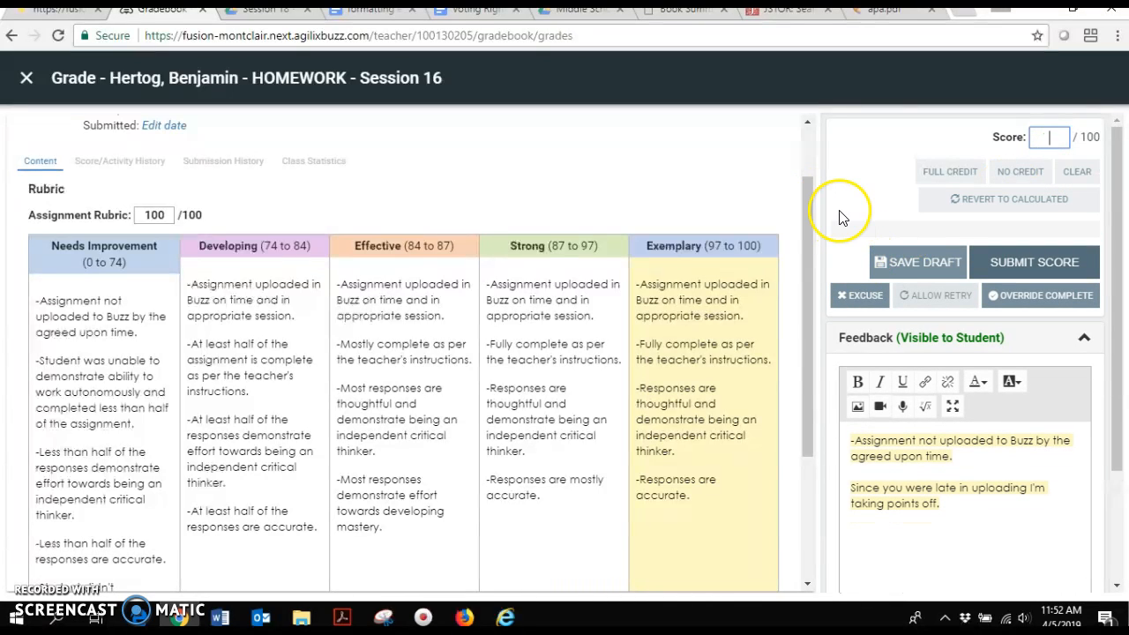
type("95")
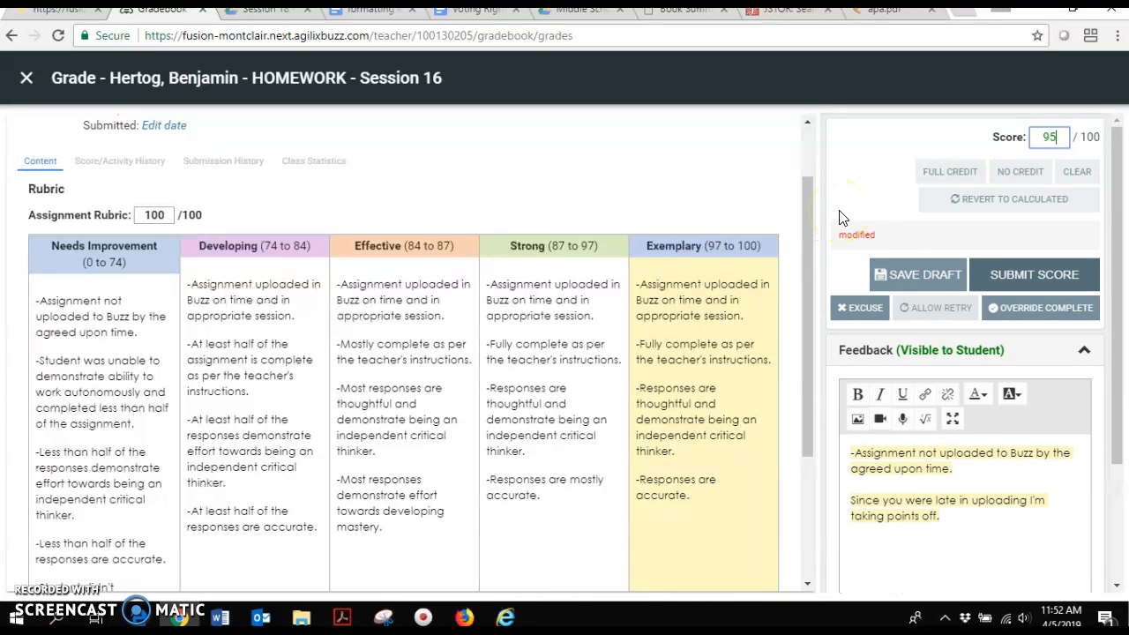
Step: Delete all the homework feedback text and rate the assignment Effective in the rubric
left_click(961, 528)
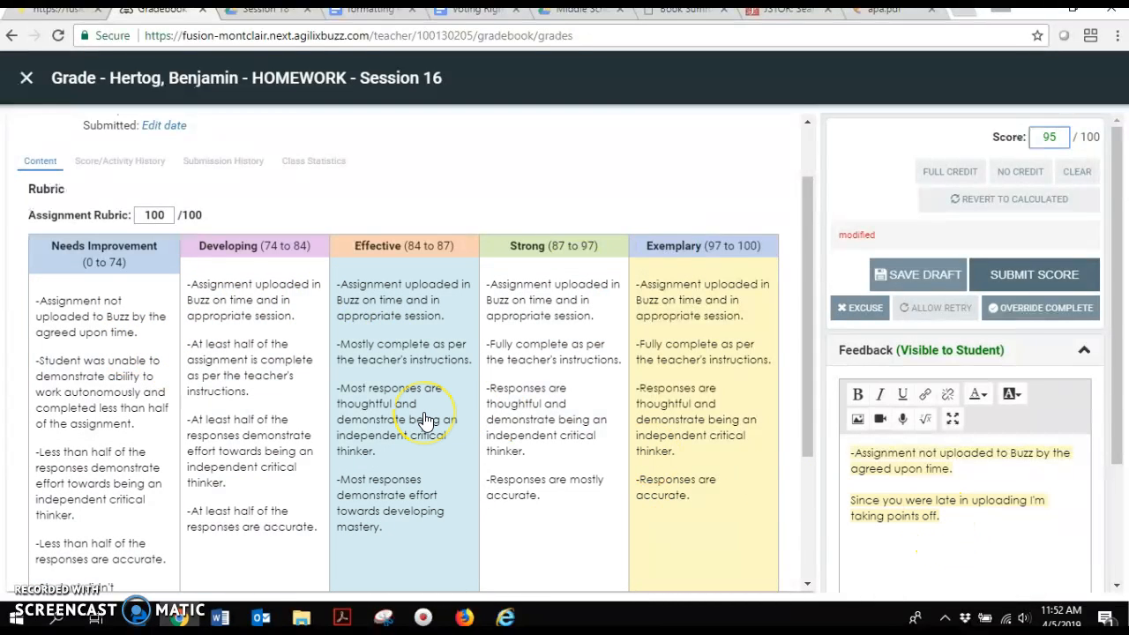
left_click(878, 465)
left_click_drag(825, 456, 1070, 545)
key("BackSpace")
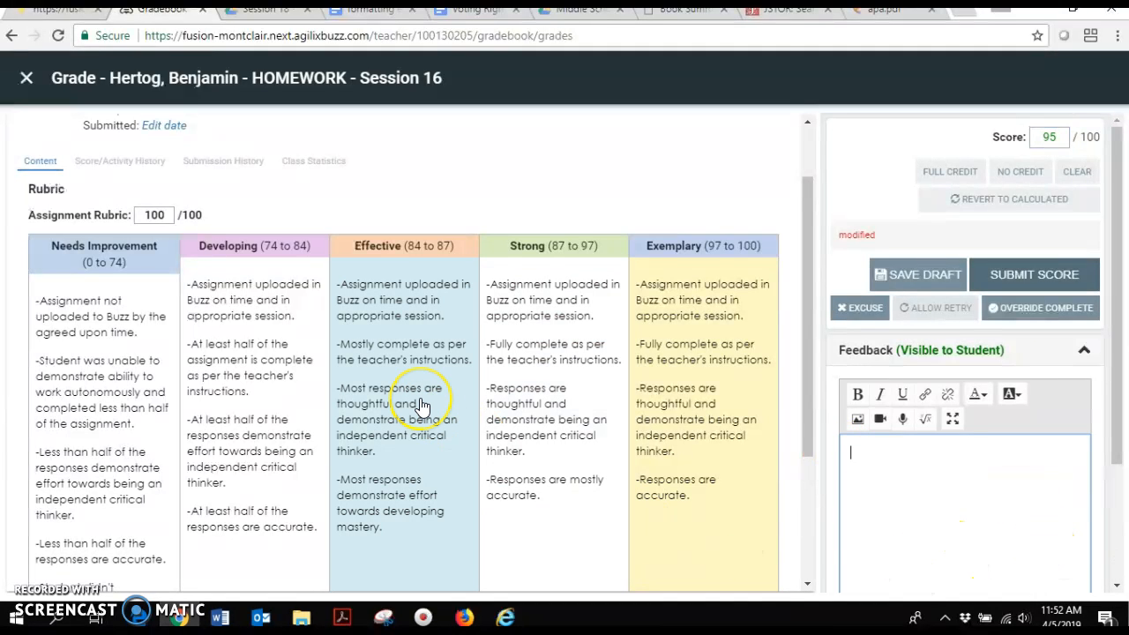
left_click(422, 405)
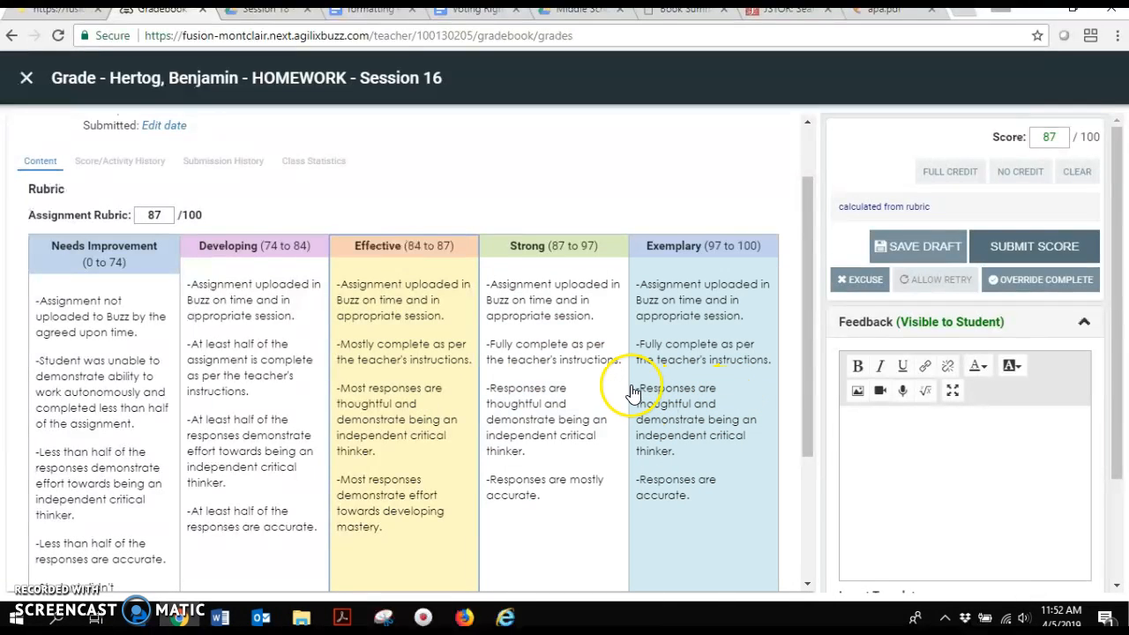
Step: Copy "-Responses are thoughtful and demonstrate being an independent critical thinker." from the Exemplary criteria into the feedback, rating the homework Exemplary
left_click_drag(632, 391, 695, 448)
right_click(696, 420)
left_click(697, 426)
left_click(920, 479)
right_click(900, 488)
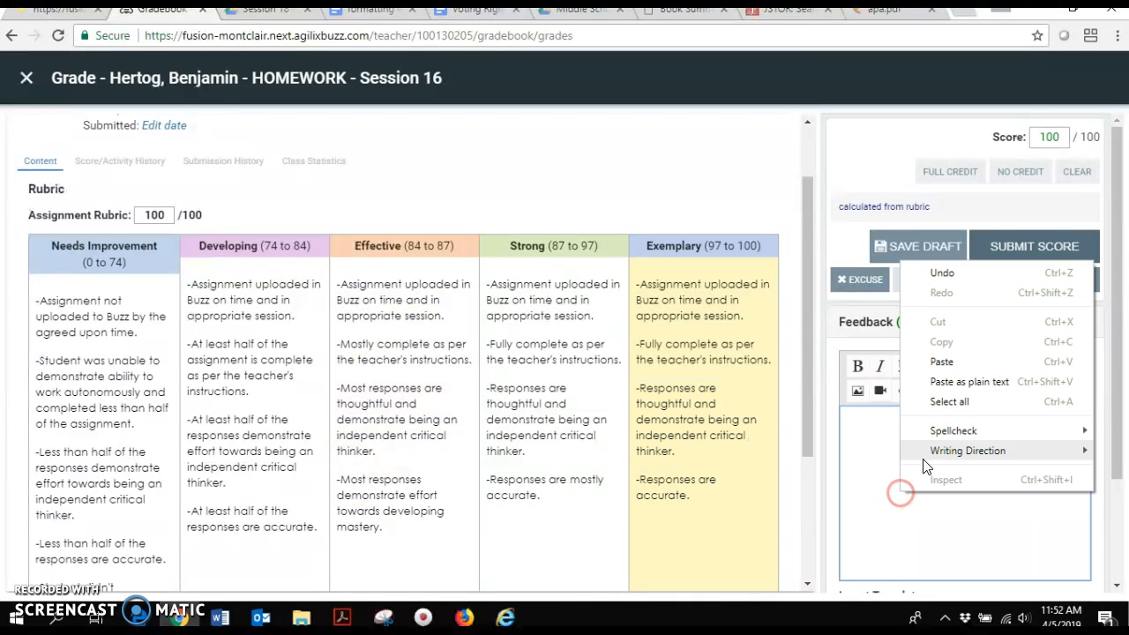
left_click(937, 380)
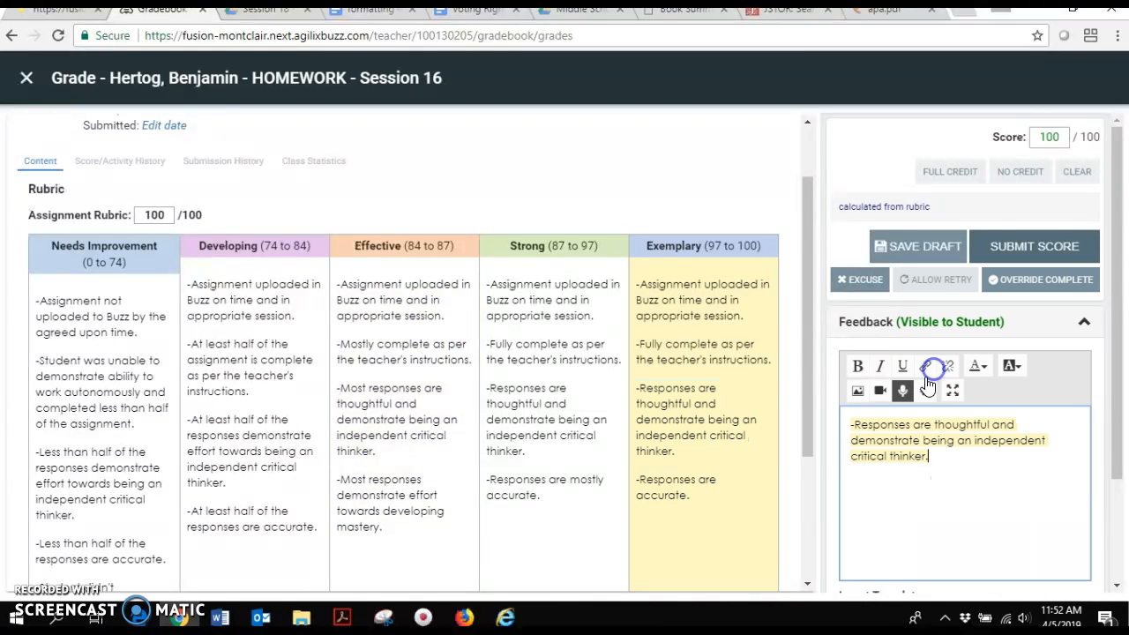
Step: Rate the homework Effective in the rubric and add the feedback line "I'm giving you extra points for giving extra thoughtful responses."
left_click(384, 310)
left_click(962, 462)
key("Return")
type("I'm ")
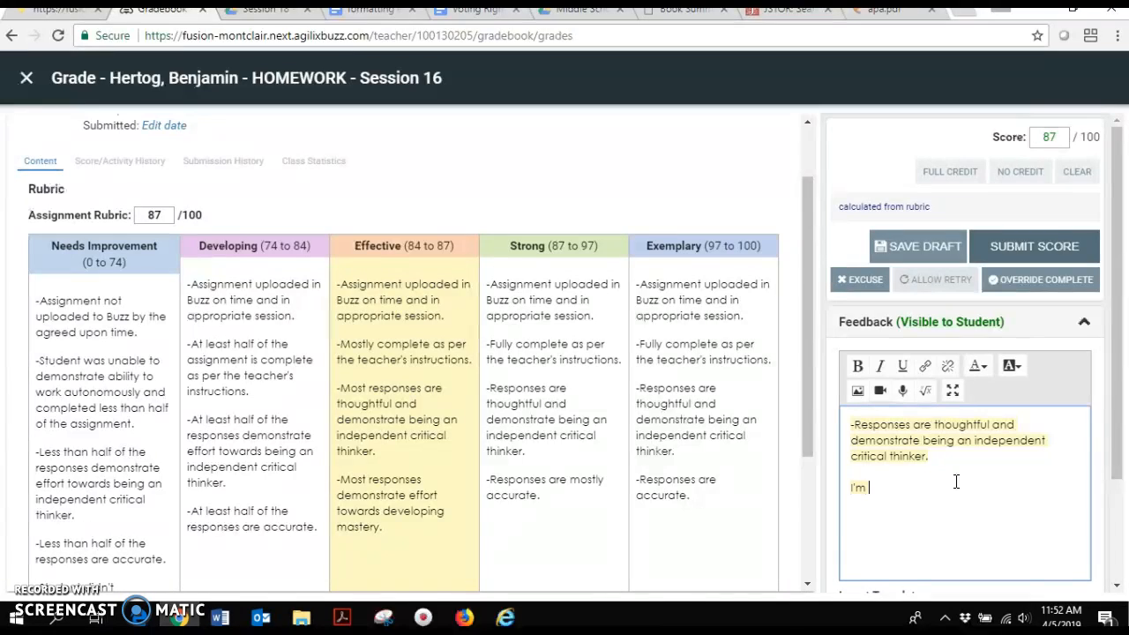
type("giving you extra p")
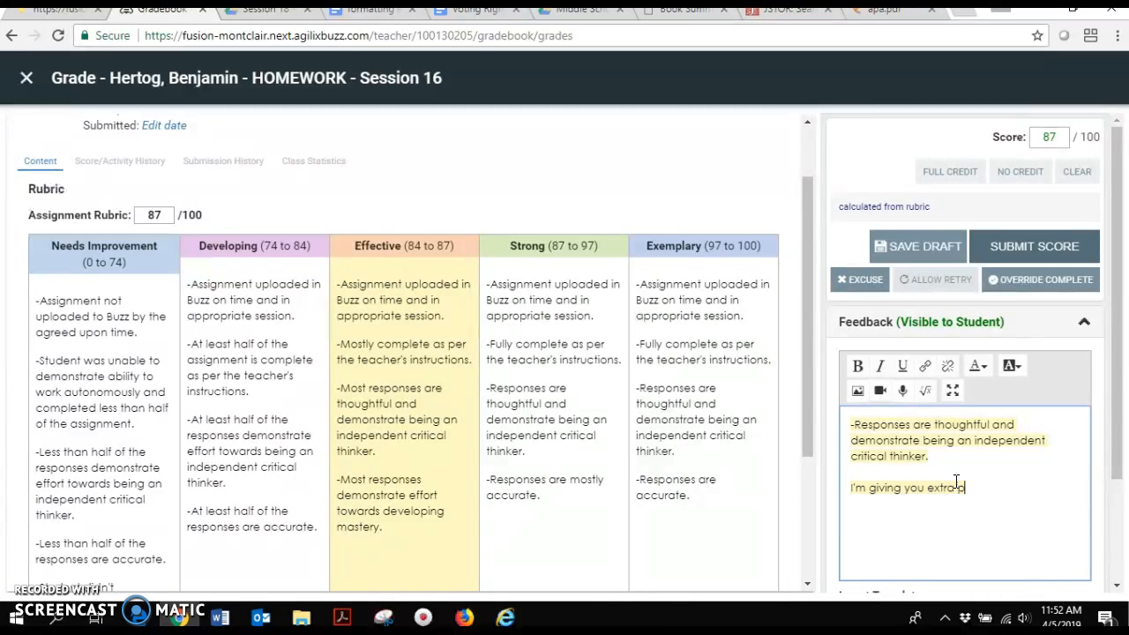
type("oints for giving ")
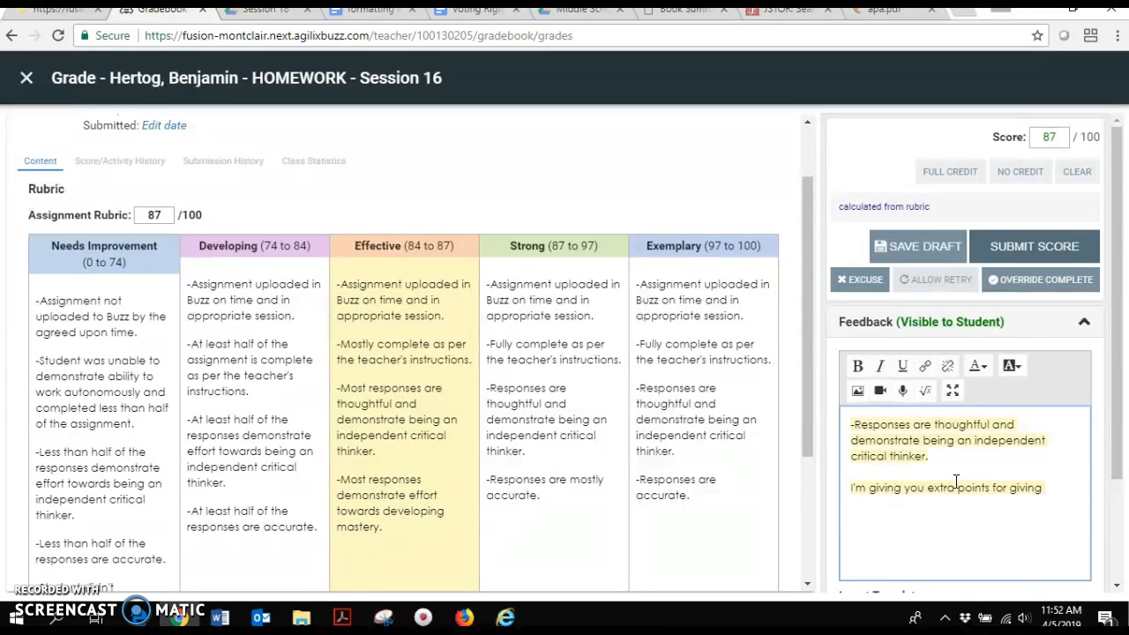
type("extra")
type(" thoughtfu")
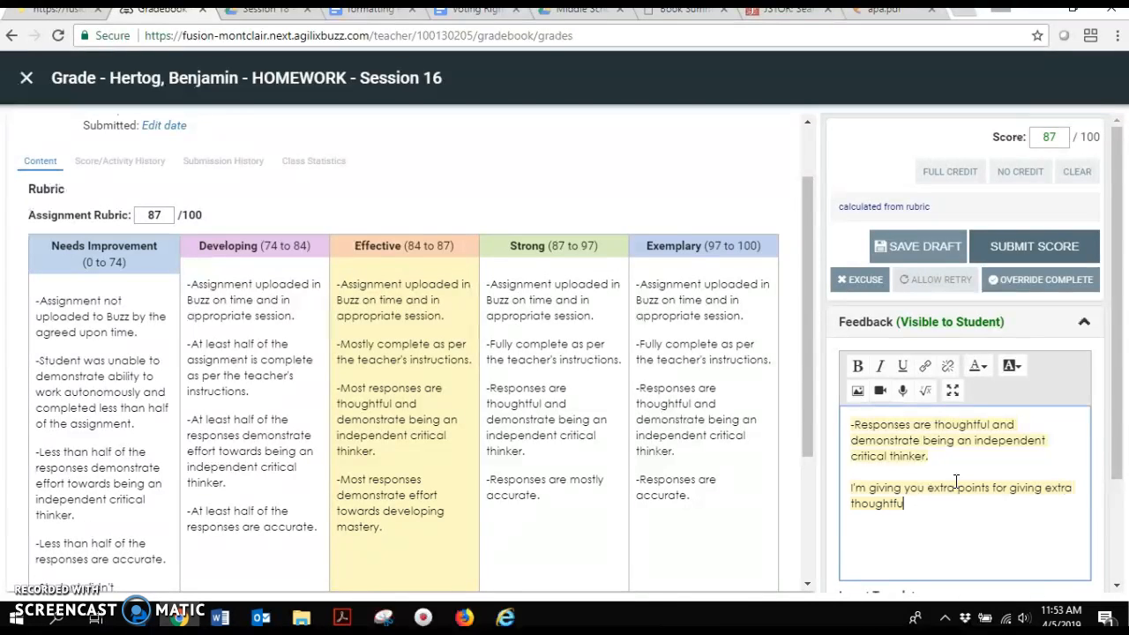
type("l responses.")
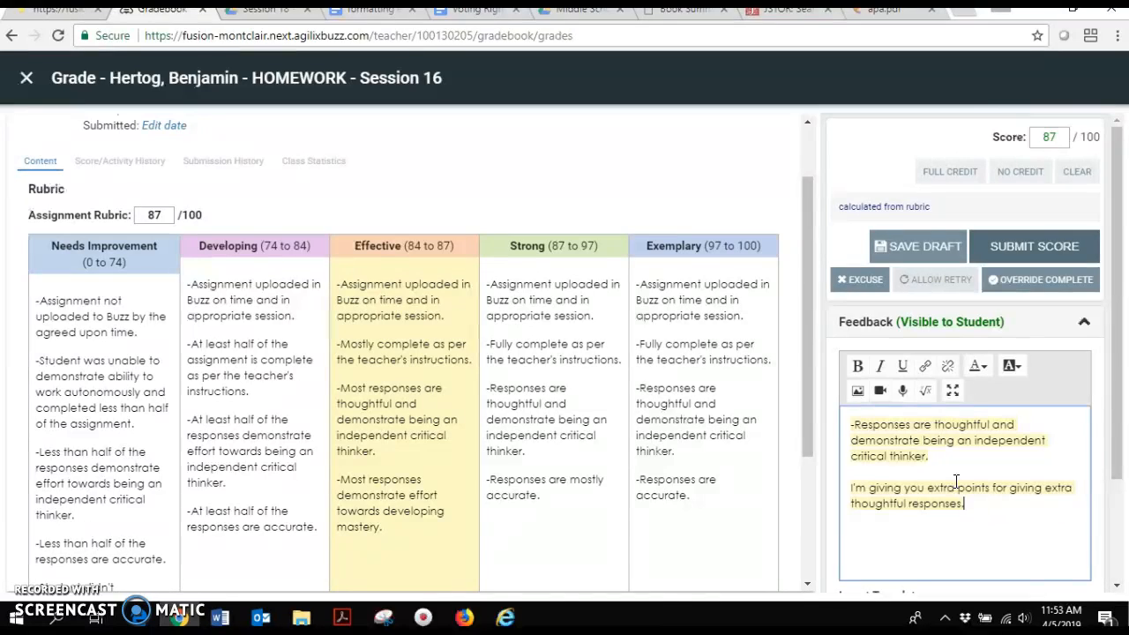
Step: Override the calculated overall homework score with 90
double_click(1050, 137)
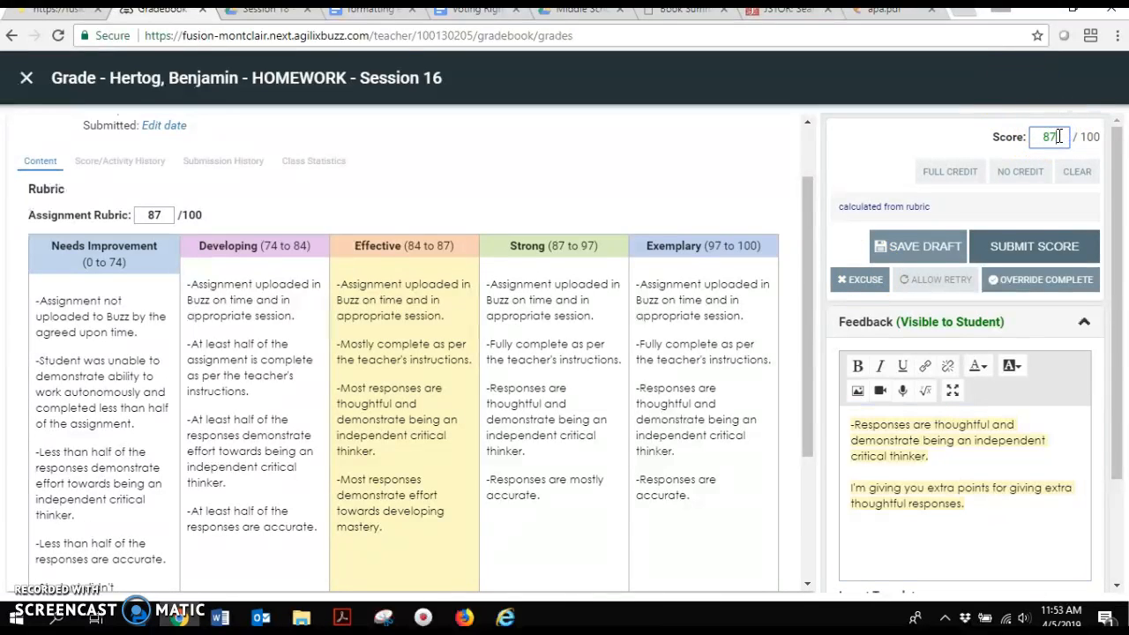
key("BackSpace")
type("90")
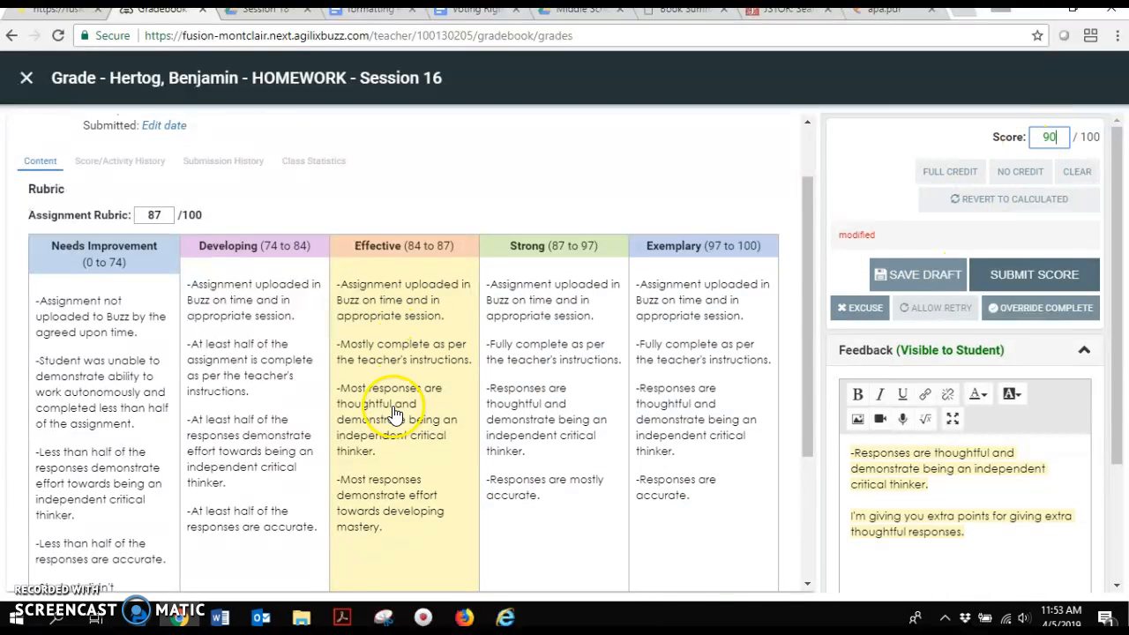
left_click(394, 316)
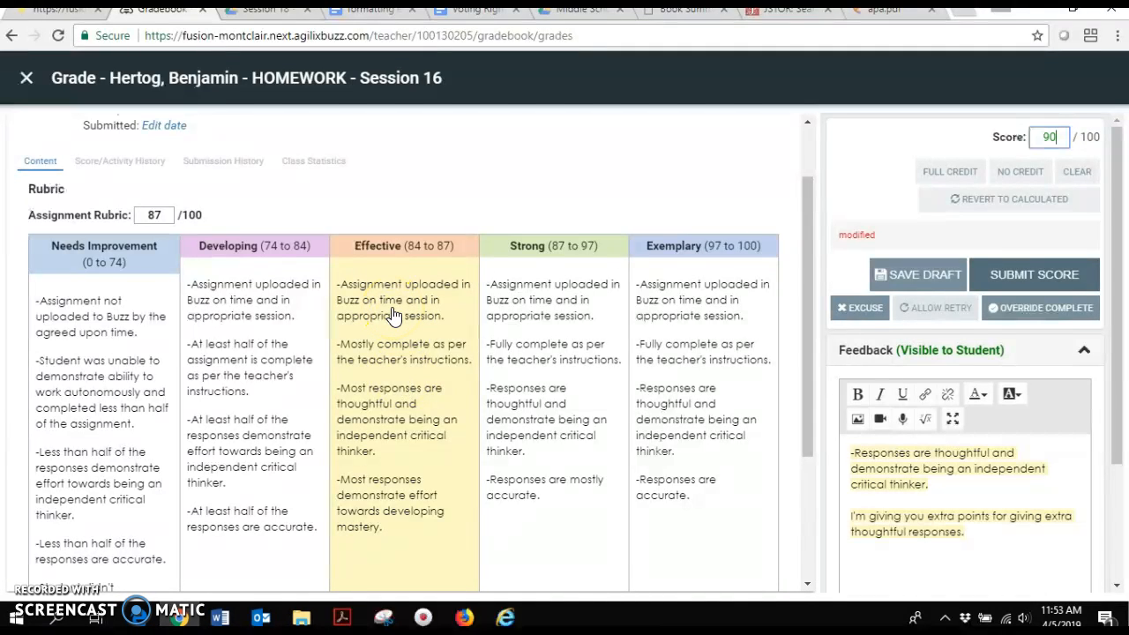